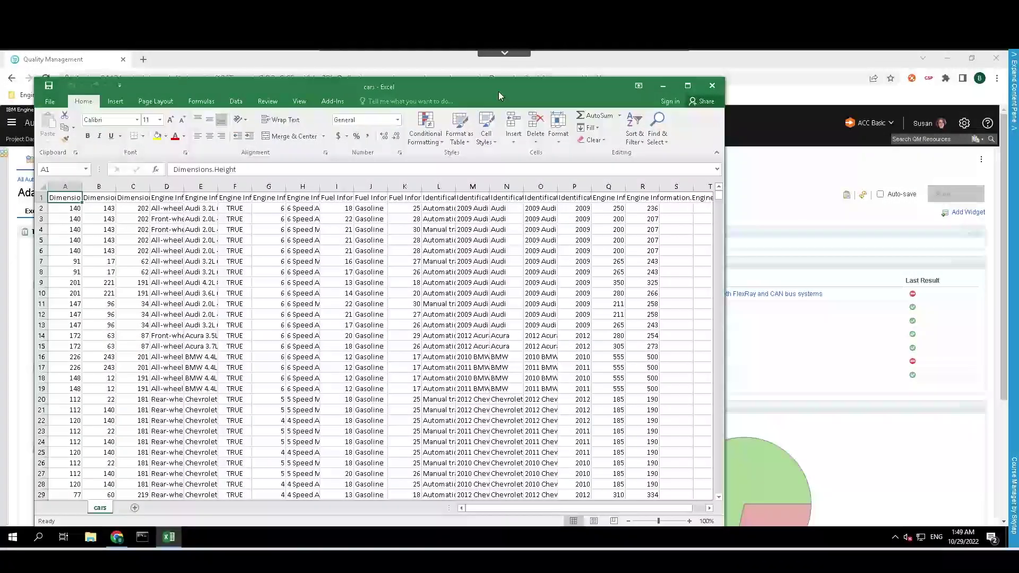
pyautogui.scroll(-5, 418, 263)
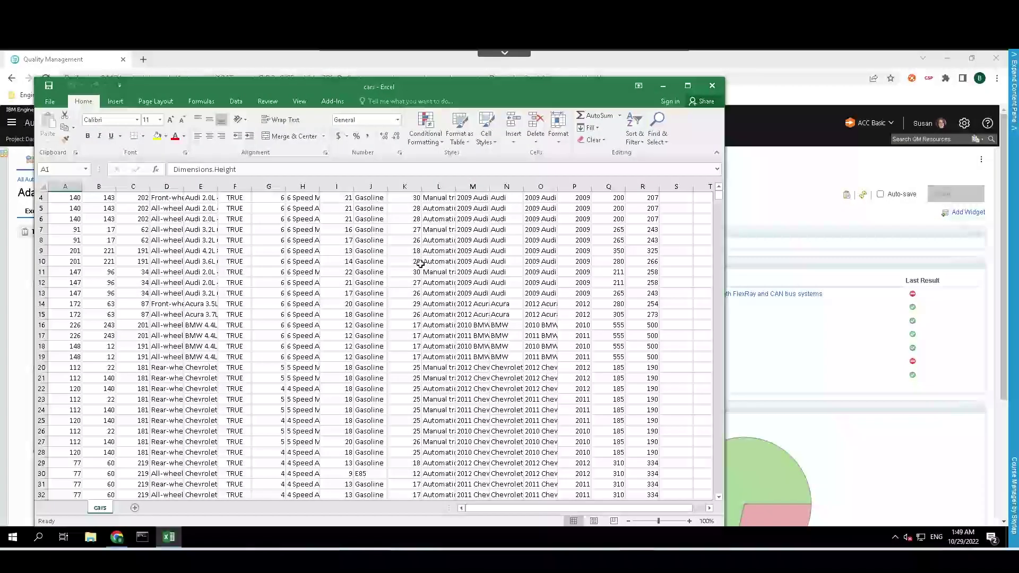
pyautogui.scroll(-5, 418, 263)
pyautogui.scroll(-3, 418, 263)
pyautogui.scroll(-3, 418, 263)
pyautogui.scroll(-2, 415, 271)
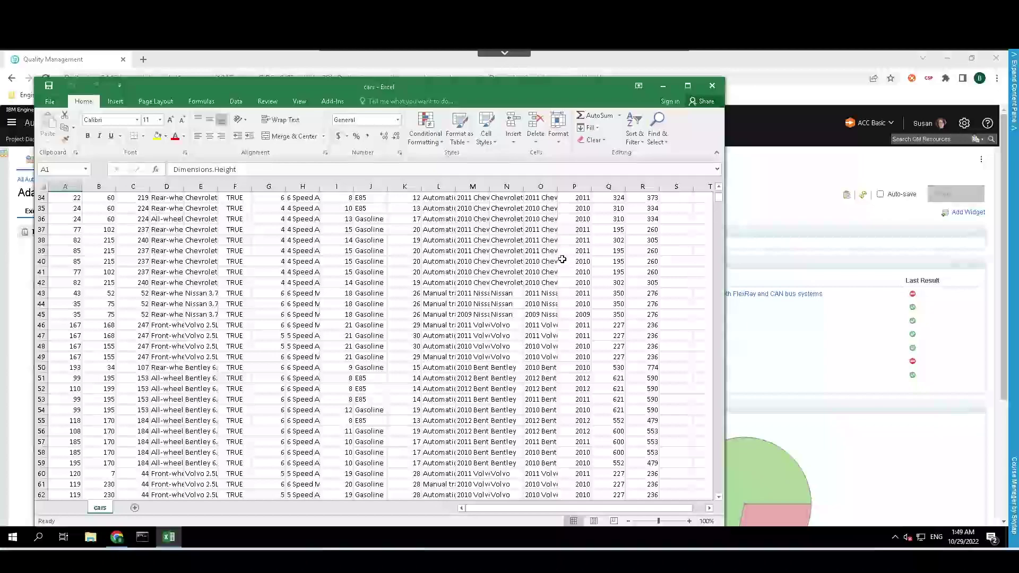
# Minimize the spreadsheet and open the Construction menu on the Adaptive Cruise Control dashboard.
pyautogui.click(663, 86)
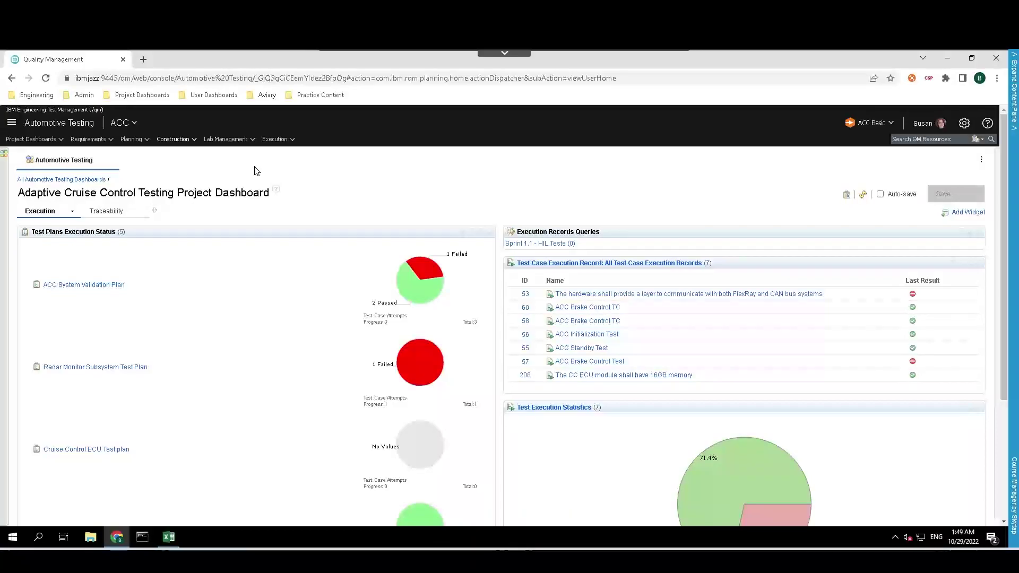
pyautogui.click(186, 140)
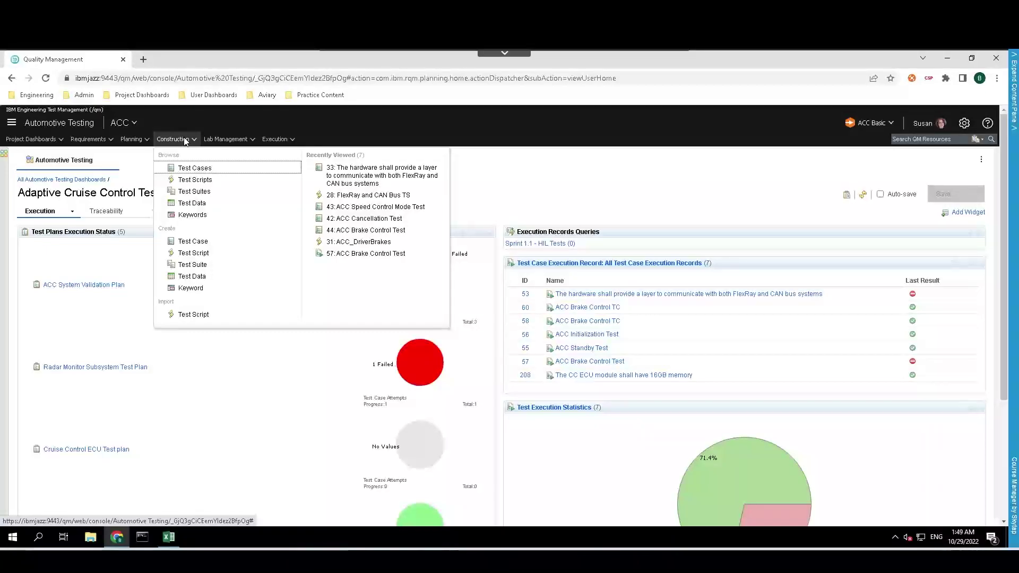
# Create a Test Data record named Cars and attach the cars.csv file.
pyautogui.click(216, 280)
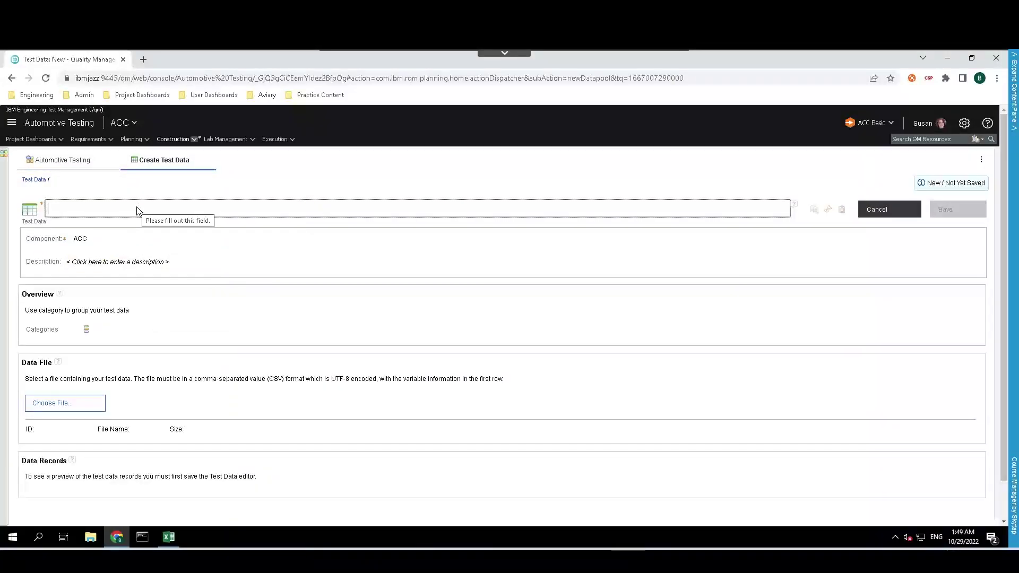
pyautogui.write('Cars')
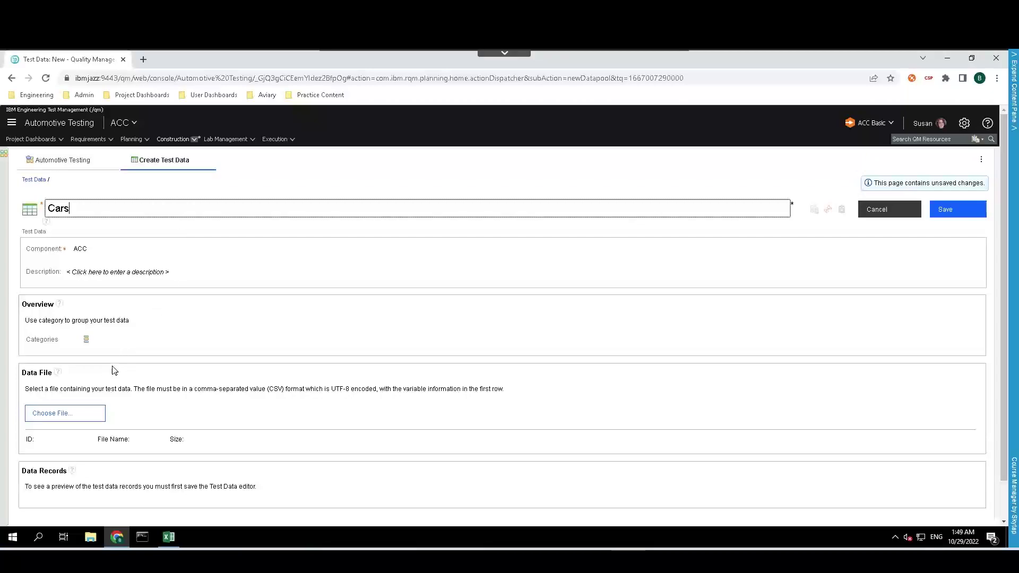
pyautogui.click(85, 419)
pyautogui.click(85, 409)
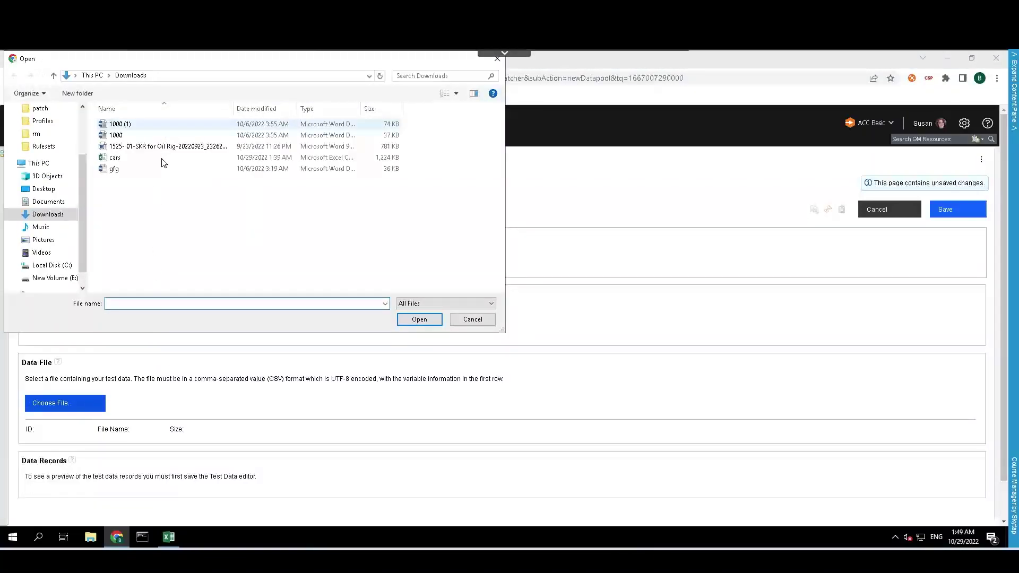
pyautogui.click(116, 158)
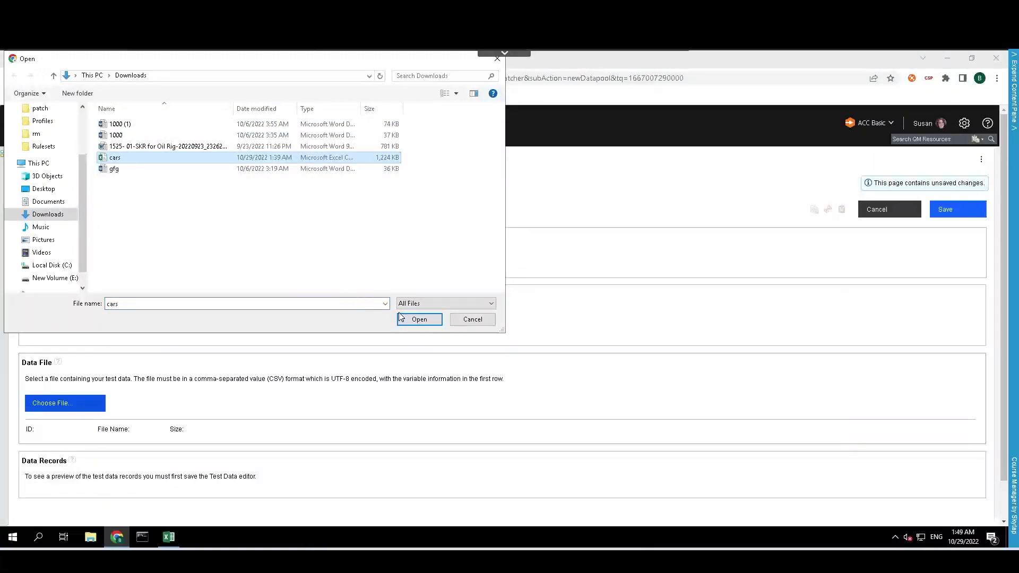
pyautogui.click(417, 320)
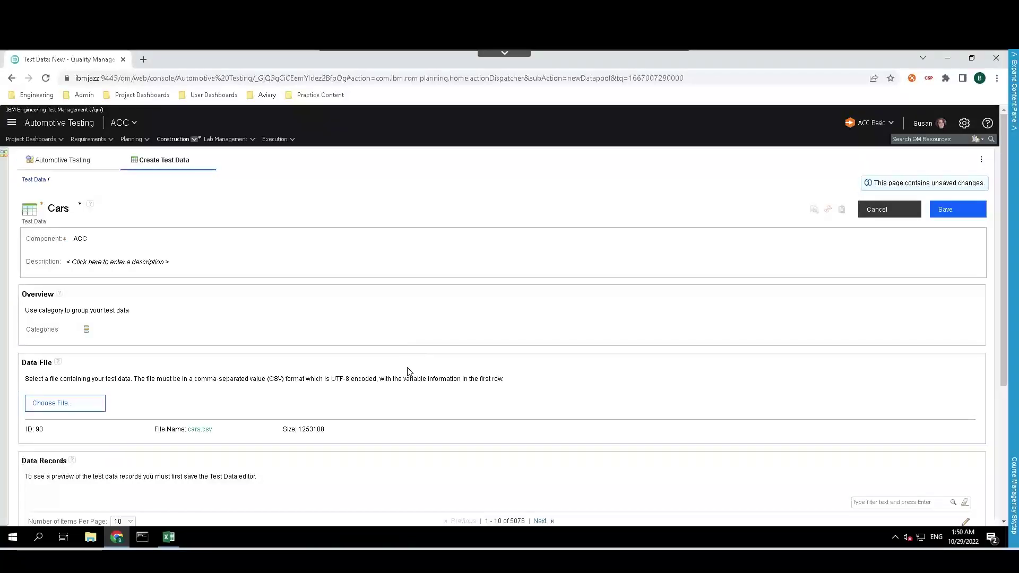
pyautogui.scroll(-3, 412, 380)
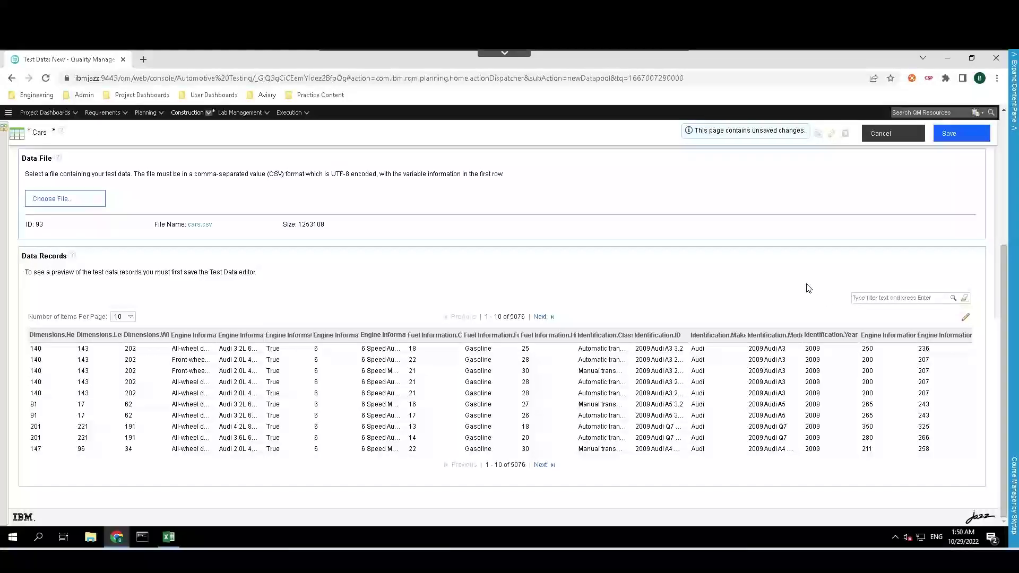
pyautogui.scroll(5, 803, 287)
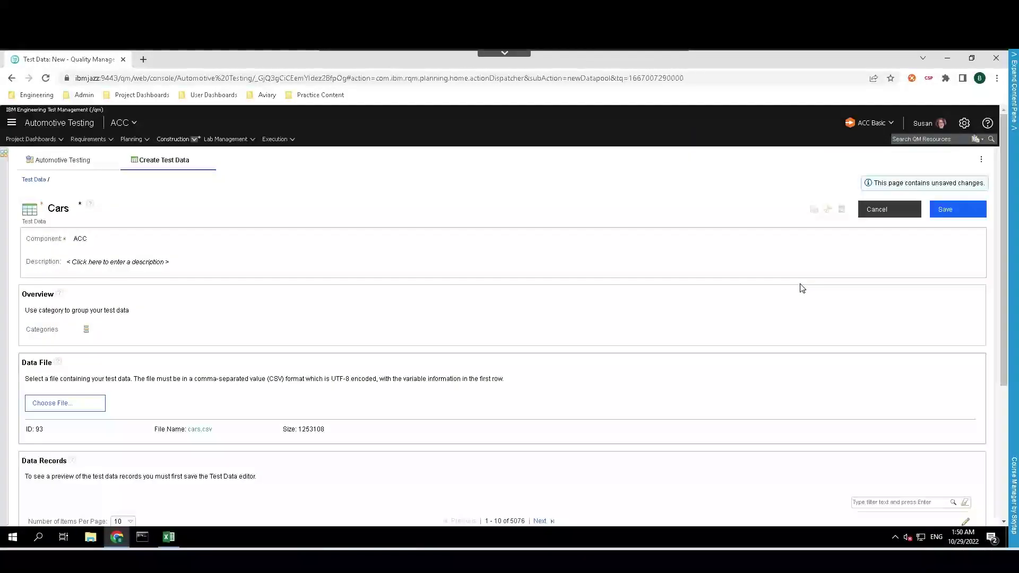
# Save the Cars test data record with its 5,076 cars.csv records.
pyautogui.click(953, 214)
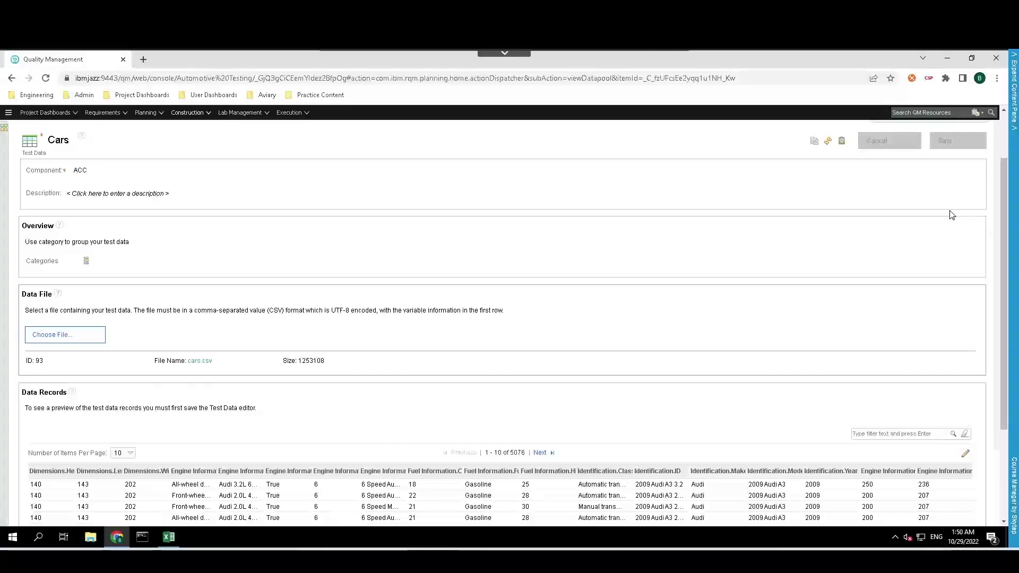
pyautogui.scroll(-1, 951, 215)
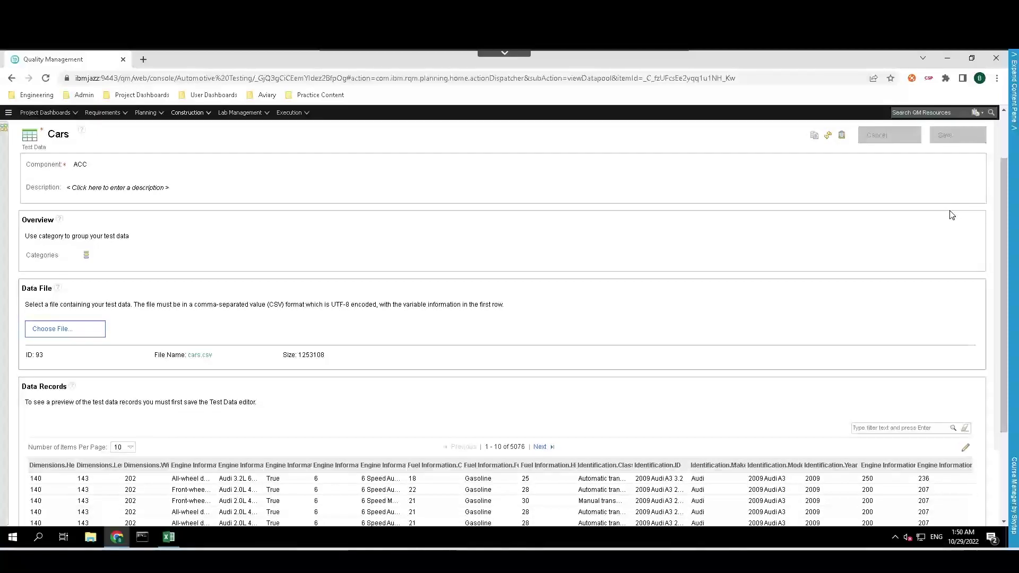